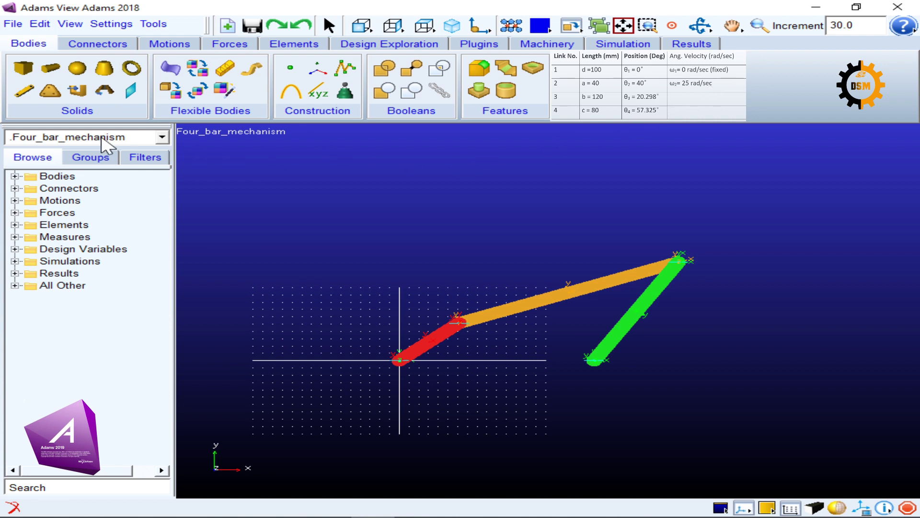
Add a 25 rad/s rotational joint motion to the red crank's ground joint JOINT_4.
{"action": "left_click", "coordinate": [177, 44]}
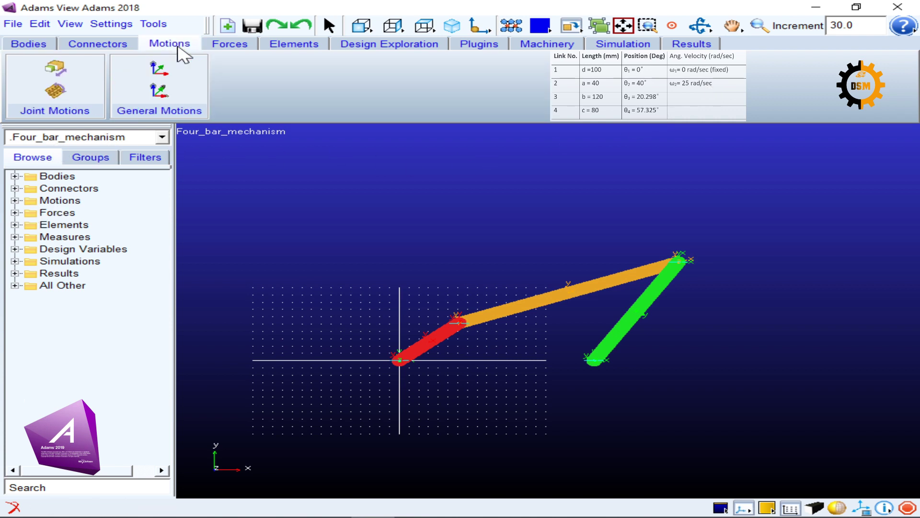
{"action": "left_click", "coordinate": [56, 91]}
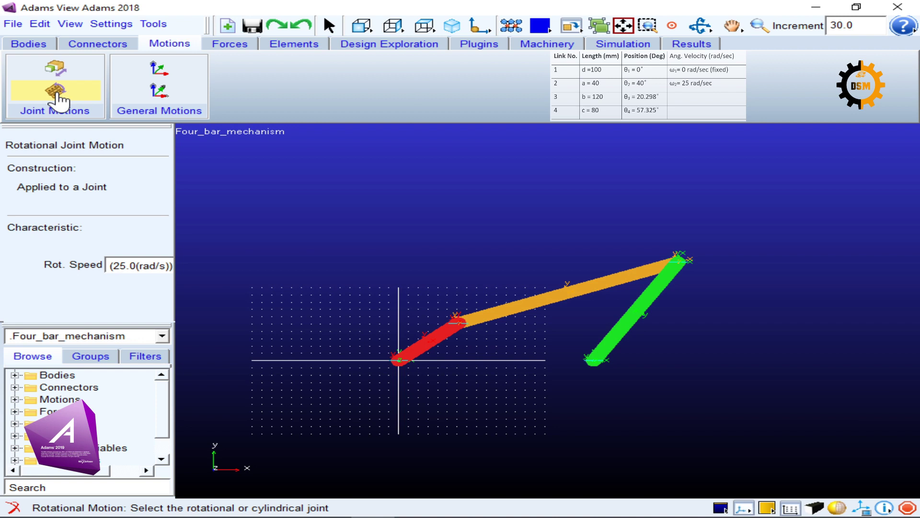
{"action": "left_click_drag", "start_coordinate": [113, 265], "coordinate": [167, 266]}
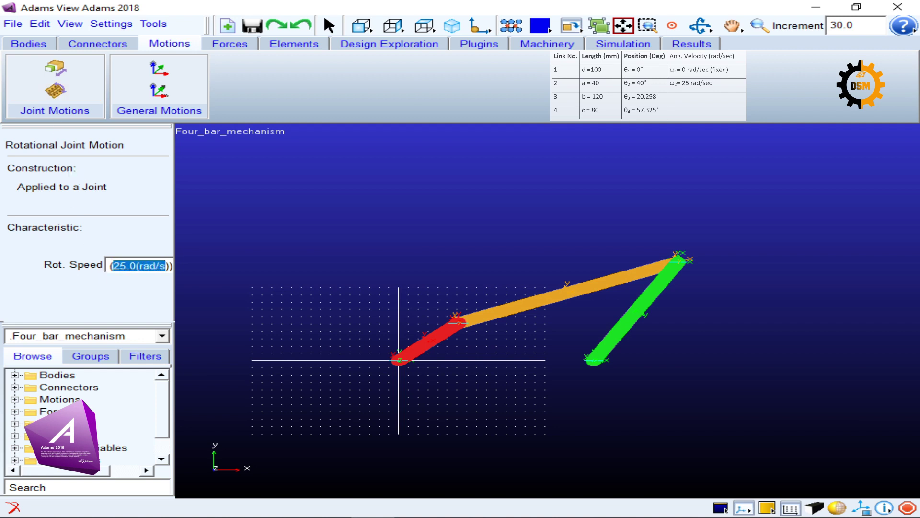
{"action": "left_click", "coordinate": [15, 405]}
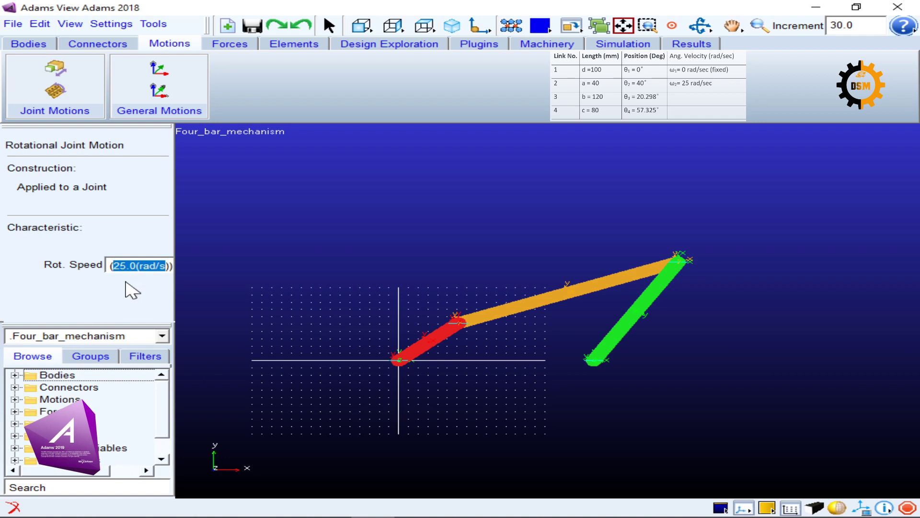
{"action": "left_click", "coordinate": [136, 266]}
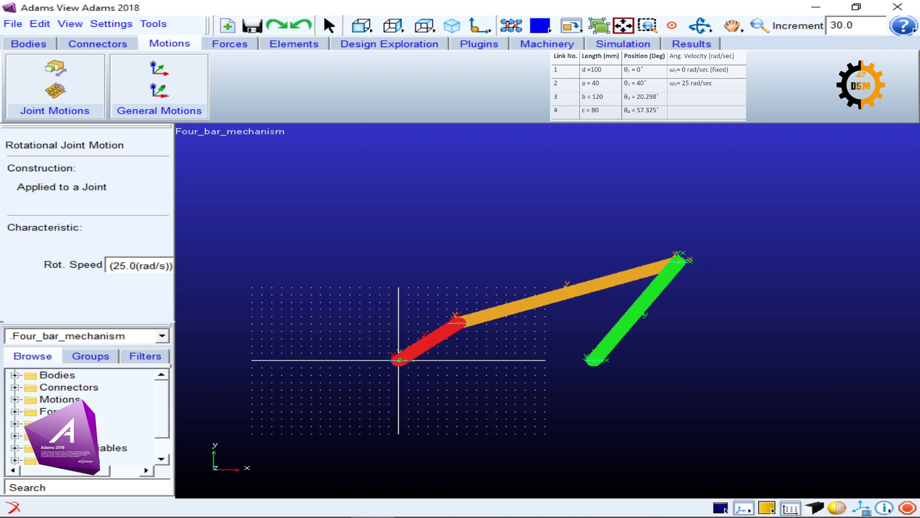
{"action": "left_click_drag", "start_coordinate": [139, 266], "coordinate": [166, 266]}
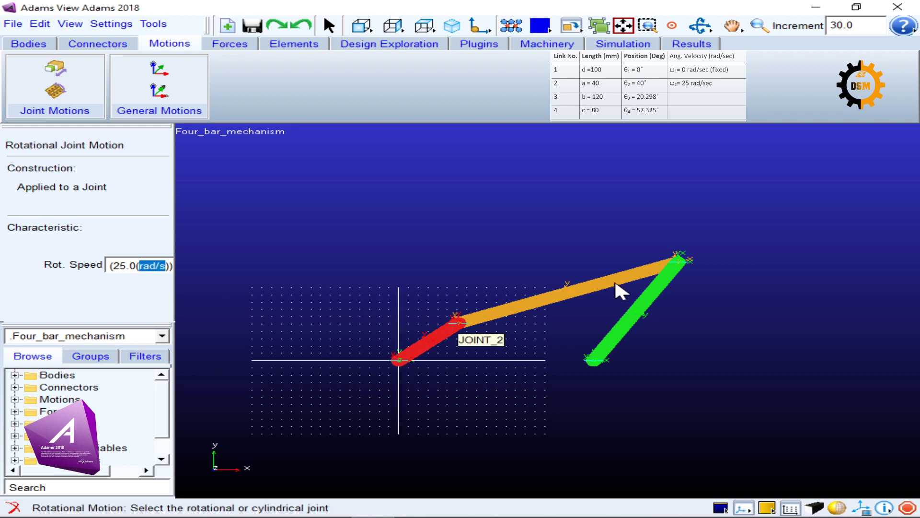
{"action": "left_click", "coordinate": [398, 363]}
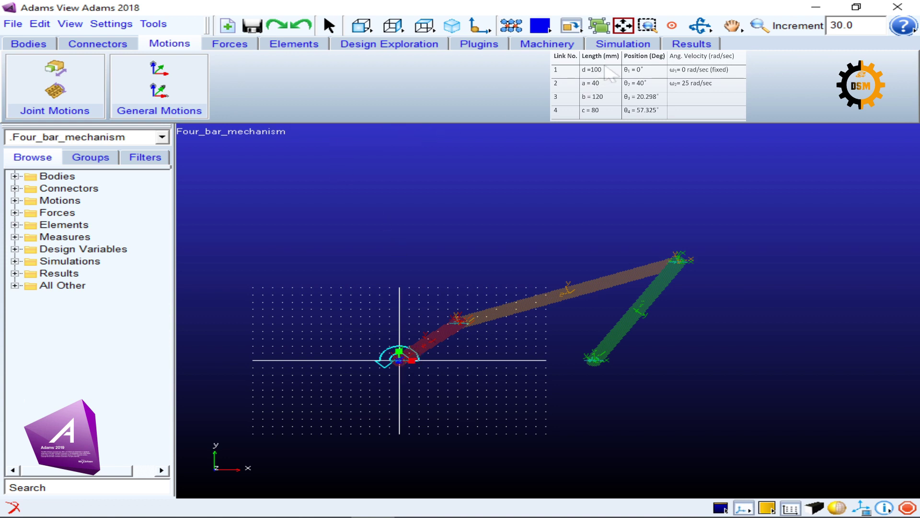
Open Simulation Control and set the end time to 2 with a 0.01 step size.
{"action": "left_click", "coordinate": [618, 45]}
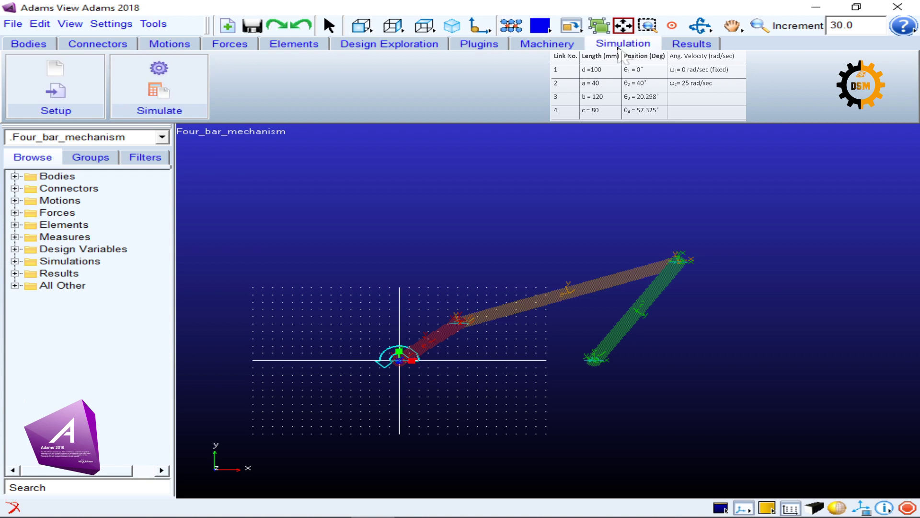
{"action": "left_click", "coordinate": [184, 77]}
{"action": "left_click_drag", "start_coordinate": [487, 10], "coordinate": [269, 138]}
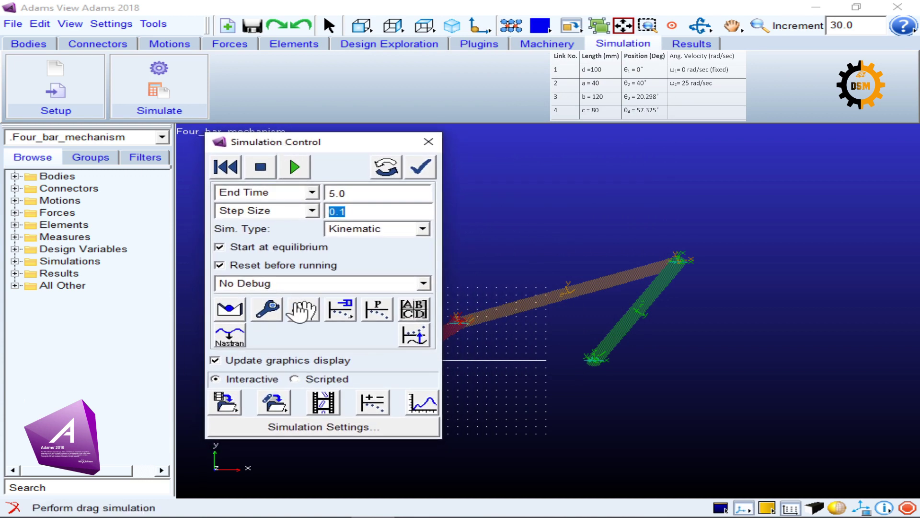
{"action": "left_click_drag", "start_coordinate": [369, 191], "coordinate": [328, 193]}
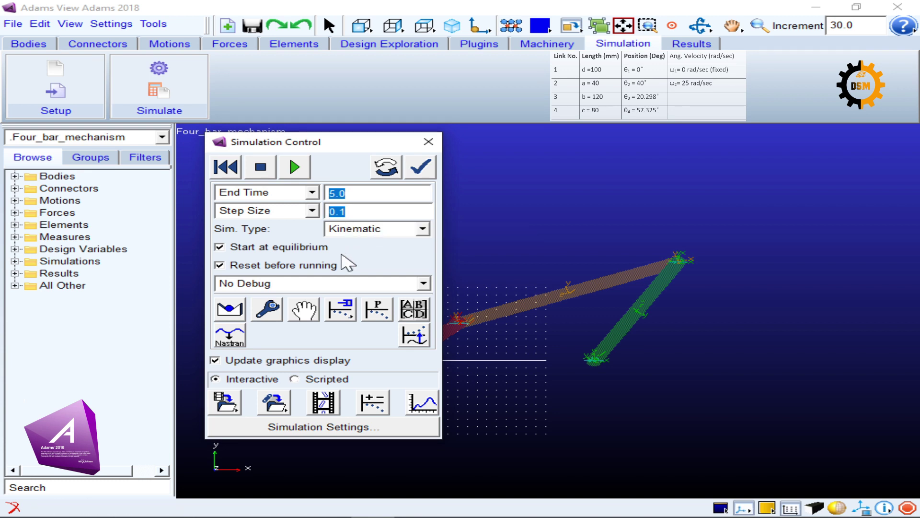
{"action": "left_click", "coordinate": [339, 211]}
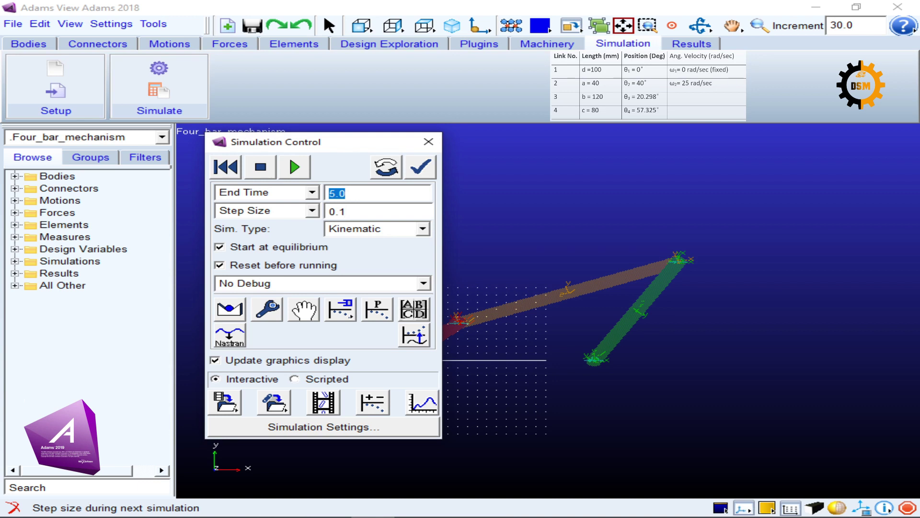
{"action": "left_click_drag", "start_coordinate": [346, 193], "coordinate": [329, 193]}
{"action": "type", "text": "2"}
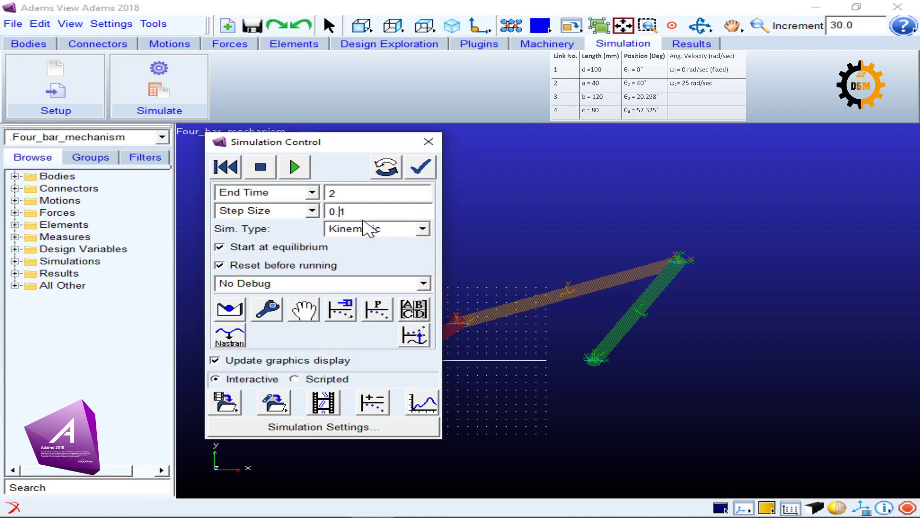
{"action": "type", "text": "0"}
Verify the model, dismiss the verification report, and run the 2-second simulation.
{"action": "left_click", "coordinate": [421, 169]}
{"action": "left_click_drag", "start_coordinate": [542, 50], "coordinate": [417, 24]}
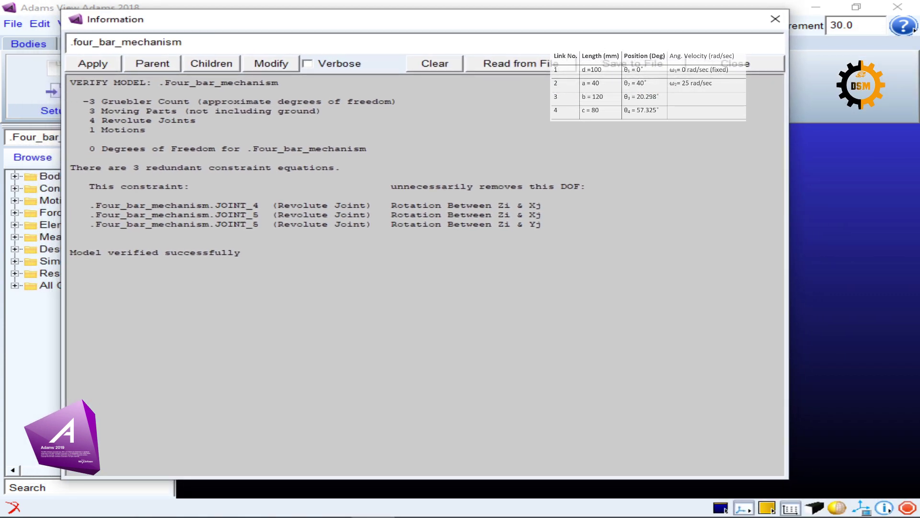
{"action": "left_click", "coordinate": [742, 63]}
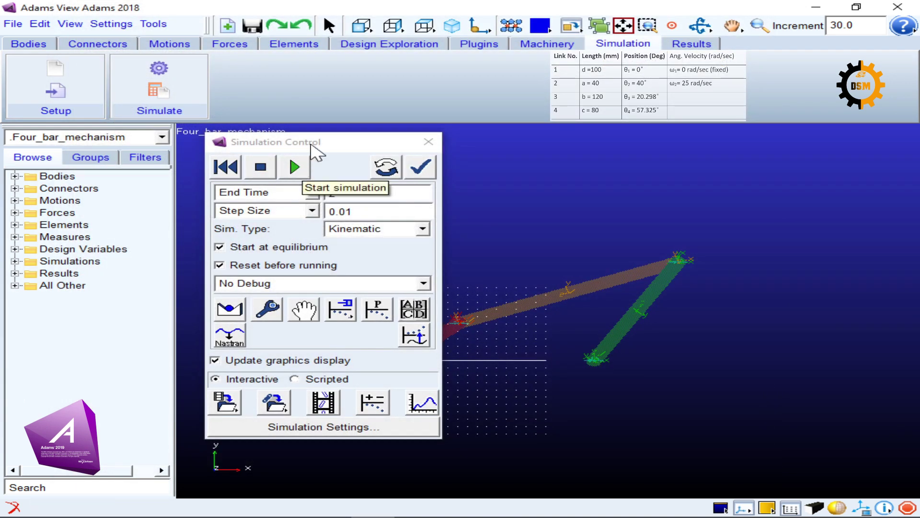
{"action": "left_click_drag", "start_coordinate": [315, 145], "coordinate": [290, 150]}
{"action": "left_click", "coordinate": [264, 167]}
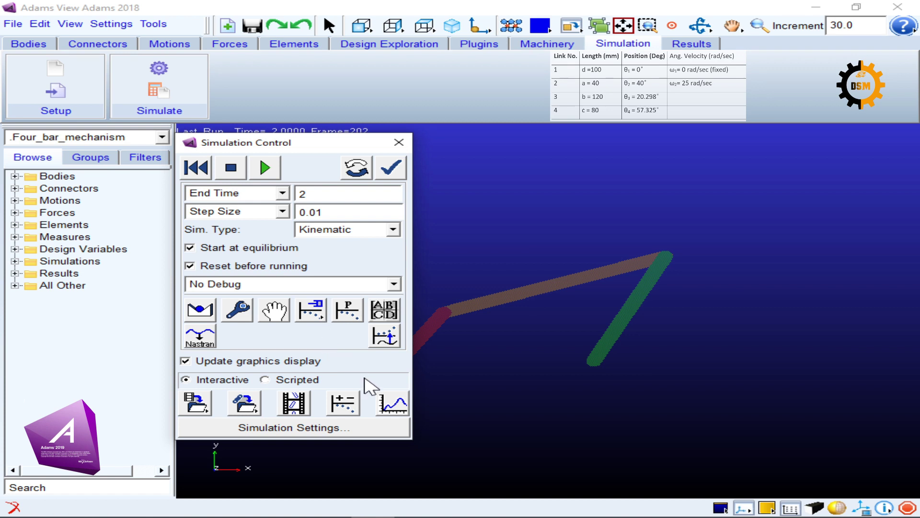
Open the results in PostProcessor and load the Last_Run animation into the right-hand view.
{"action": "left_click", "coordinate": [396, 407]}
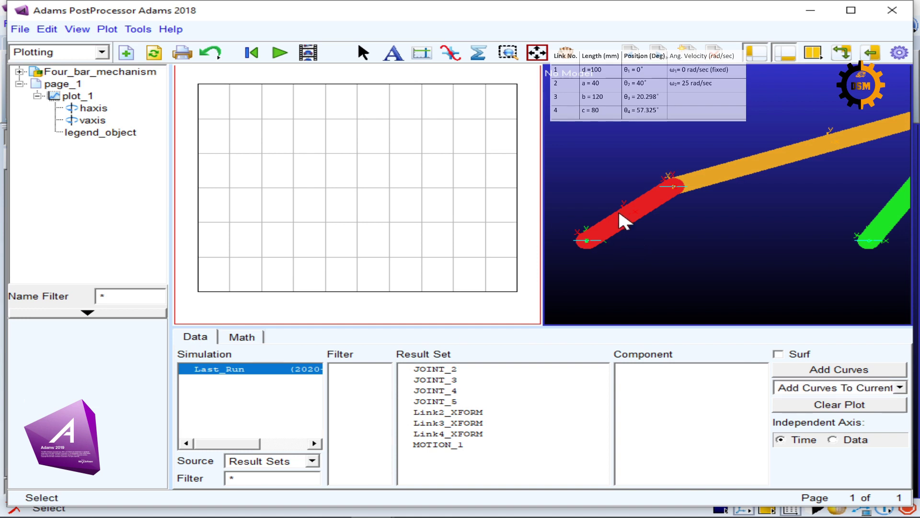
{"action": "left_click", "coordinate": [813, 52]}
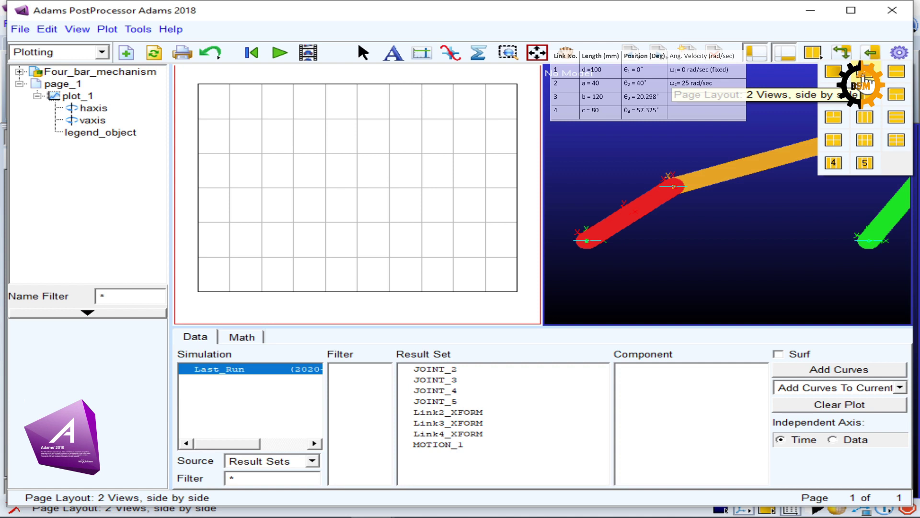
{"action": "left_click", "coordinate": [866, 78]}
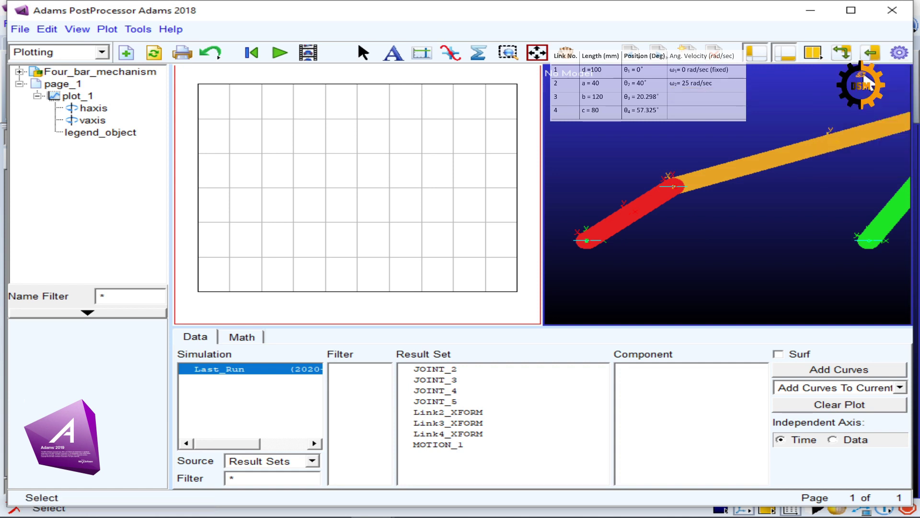
{"action": "right_click", "coordinate": [656, 156]}
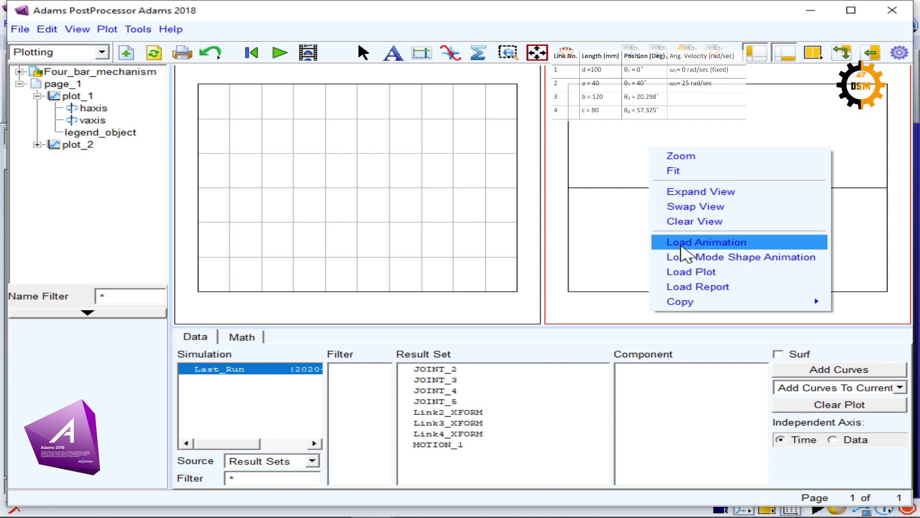
{"action": "left_click", "coordinate": [686, 242]}
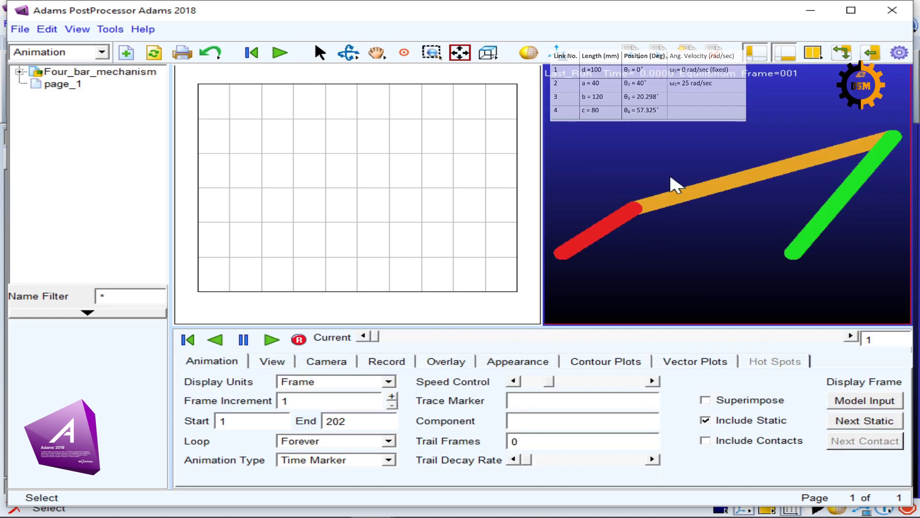
{"action": "left_click", "coordinate": [374, 217]}
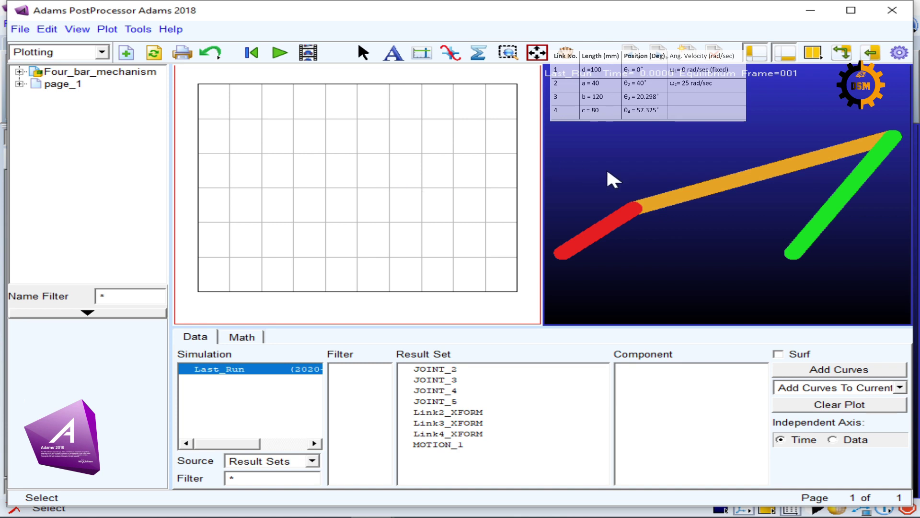
{"action": "left_click", "coordinate": [659, 167]}
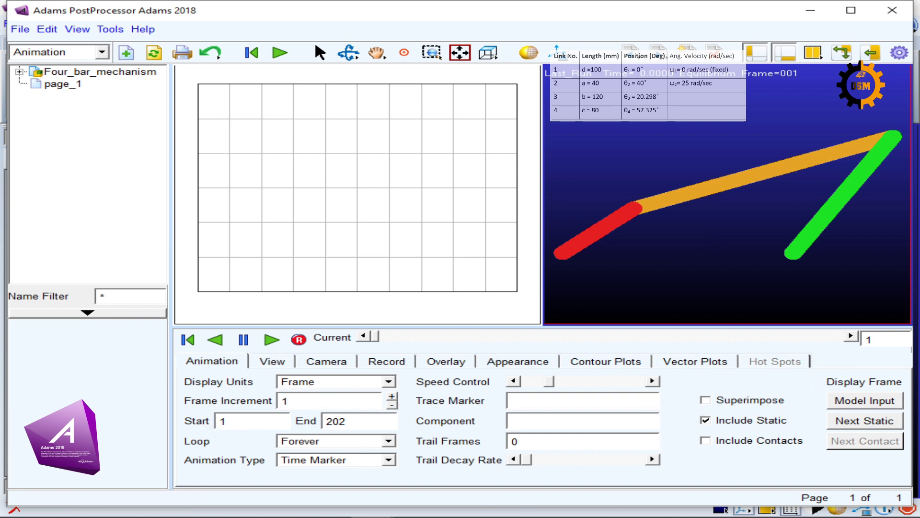
Plot Link2 cm's Angular_Velocity Mag from Objects, filtered to bodies, against time.
{"action": "left_click", "coordinate": [341, 198]}
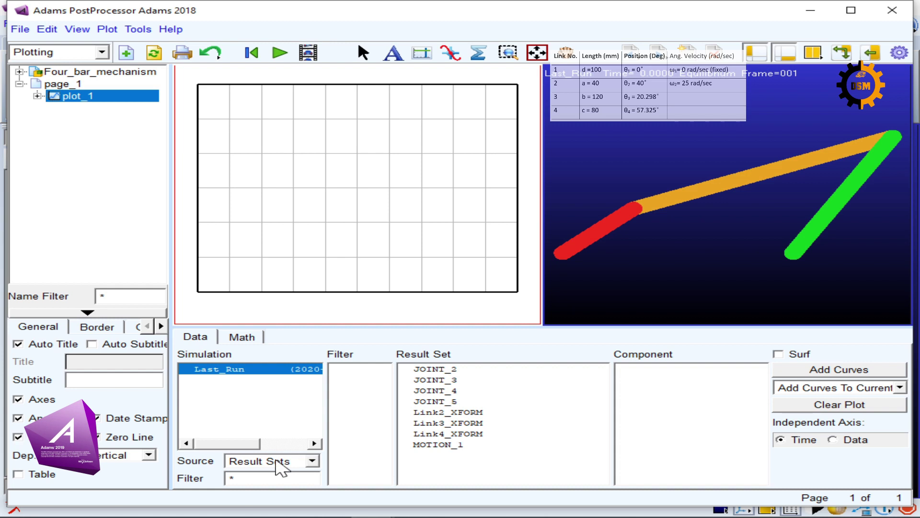
{"action": "left_click", "coordinate": [280, 464]}
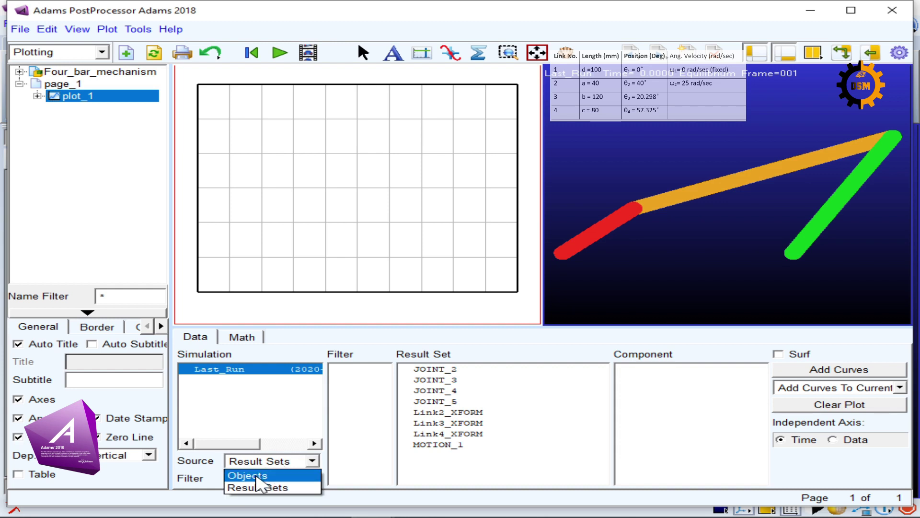
{"action": "left_click", "coordinate": [257, 476]}
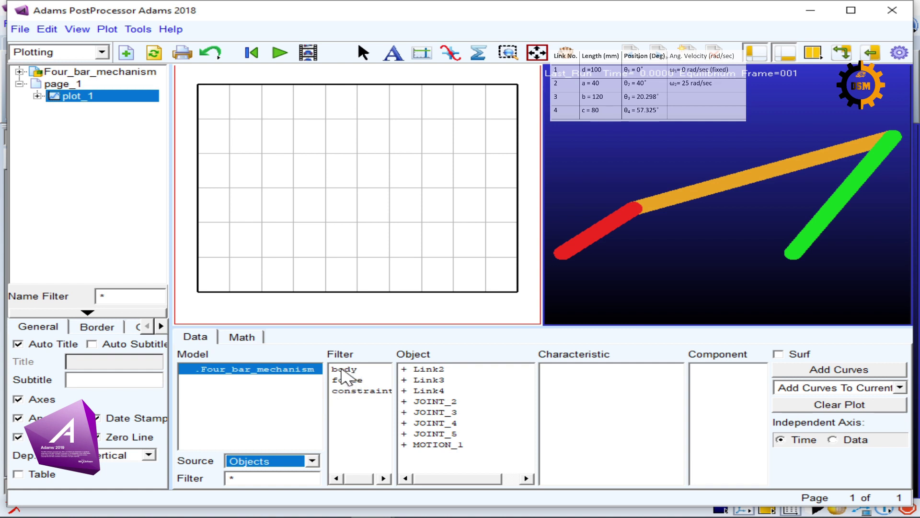
{"action": "left_click", "coordinate": [342, 370]}
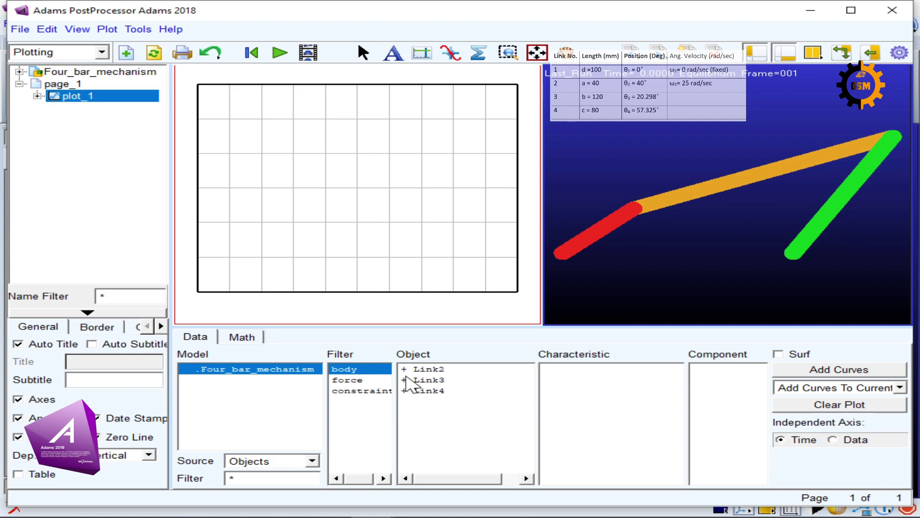
{"action": "left_click", "coordinate": [405, 370]}
{"action": "left_click", "coordinate": [404, 370]}
{"action": "left_click", "coordinate": [439, 381]}
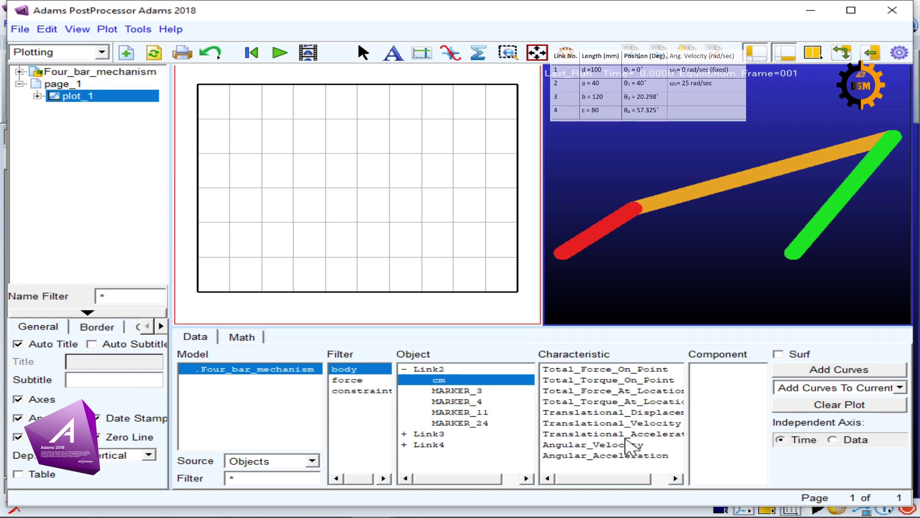
{"action": "left_click", "coordinate": [628, 445]}
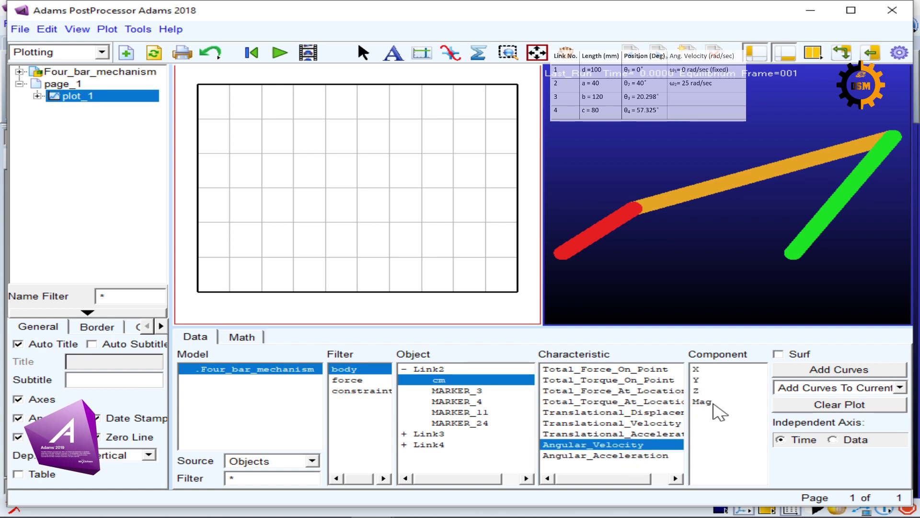
{"action": "left_click", "coordinate": [714, 402]}
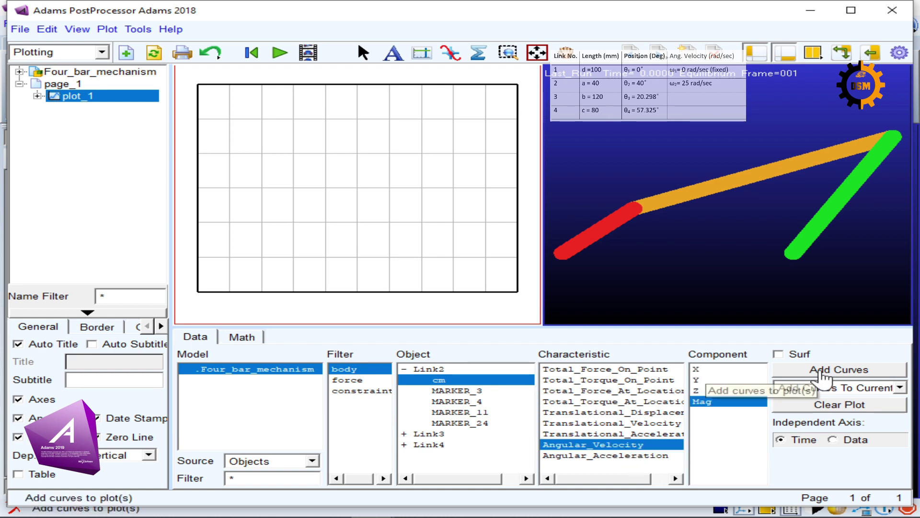
{"action": "left_click", "coordinate": [821, 373]}
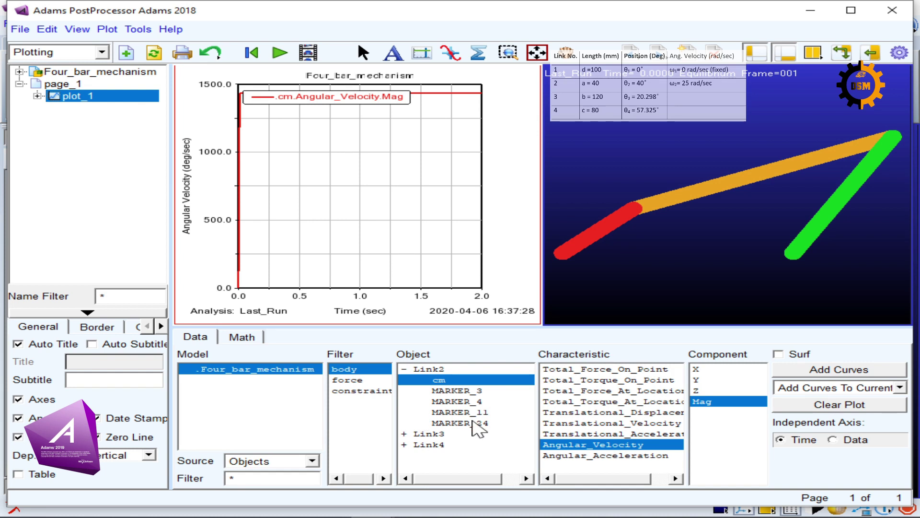
Add Link3 cm's Angular_Velocity Mag curve, then select Link4 in the object list.
{"action": "left_click", "coordinate": [404, 433]}
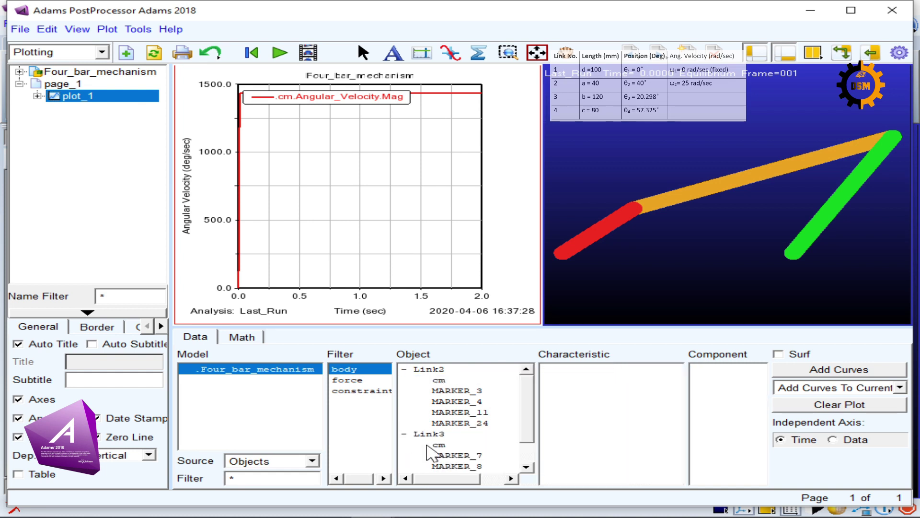
{"action": "left_click", "coordinate": [434, 445]}
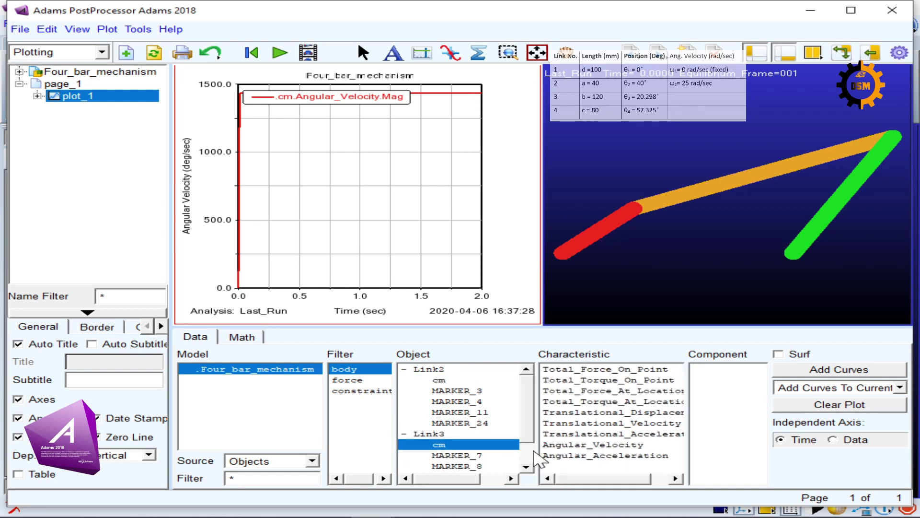
{"action": "left_click", "coordinate": [570, 445]}
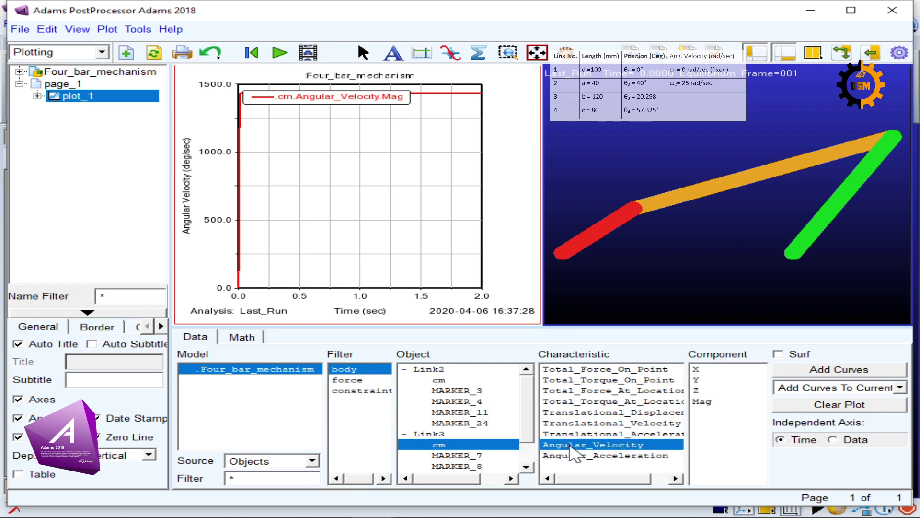
{"action": "left_click", "coordinate": [707, 402]}
{"action": "left_click", "coordinate": [825, 376]}
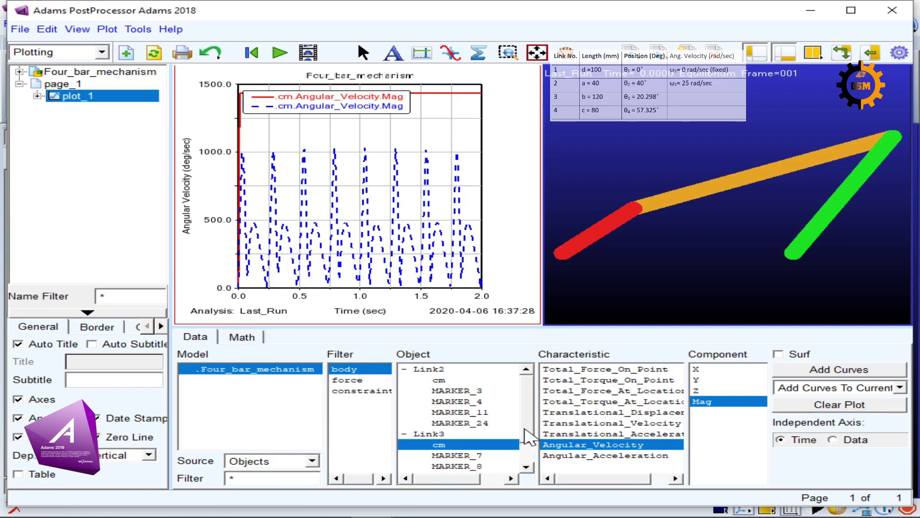
{"action": "left_click", "coordinate": [527, 467]}
{"action": "left_click", "coordinate": [433, 468]}
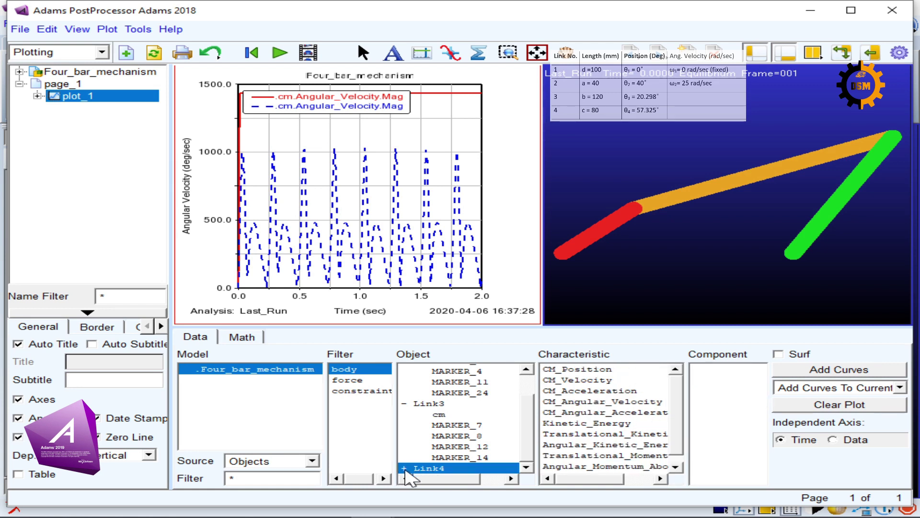
Add Link4 cm's Angular_Velocity Mag as the third curve on the plot.
{"action": "left_click", "coordinate": [404, 468]}
{"action": "scroll", "coordinate": [525, 453], "scroll_direction": "down", "scroll_amount": 2}
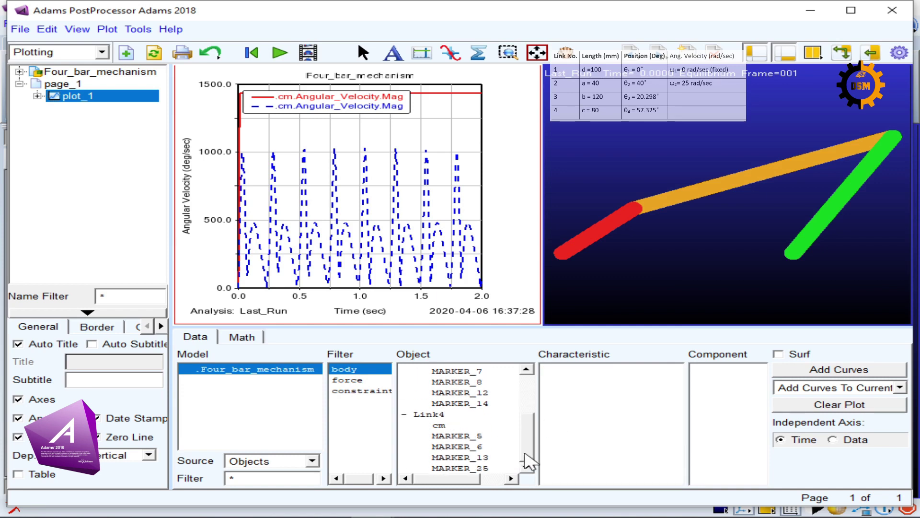
{"action": "left_click", "coordinate": [431, 415]}
{"action": "left_click", "coordinate": [438, 425]}
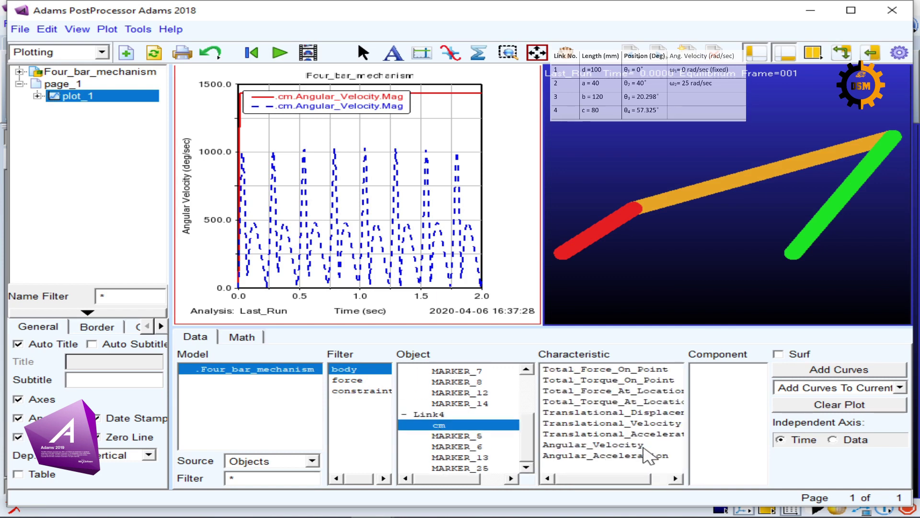
{"action": "left_click", "coordinate": [652, 445]}
{"action": "left_click", "coordinate": [701, 402]}
{"action": "left_click", "coordinate": [810, 369]}
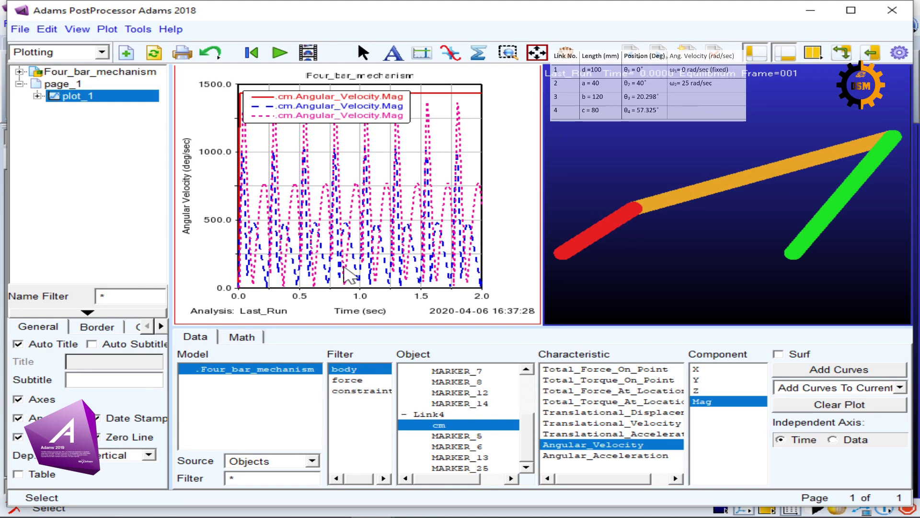
Switch to Animation mode, adjust the playback speed, and play the four-bar motion.
{"action": "left_click", "coordinate": [681, 235]}
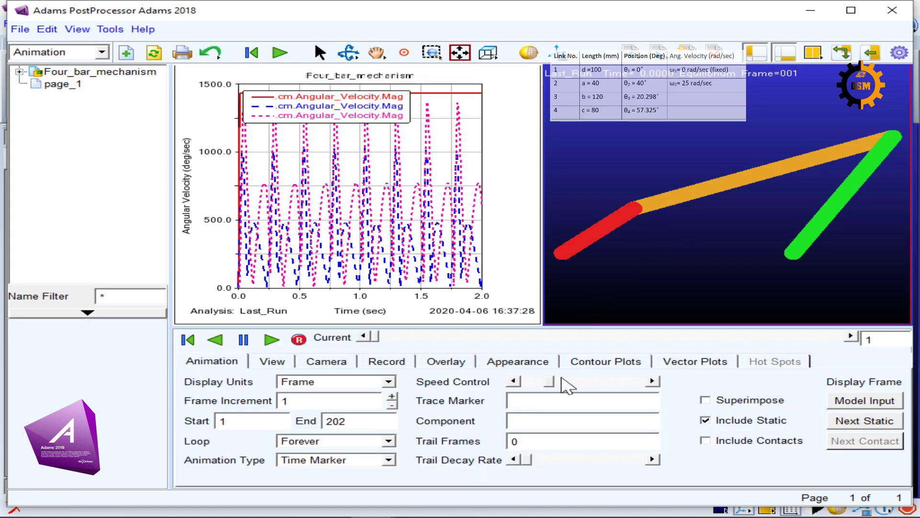
{"action": "mouse_move", "coordinate": [551, 386]}
{"action": "left_mouse_down"}
{"action": "mouse_move", "coordinate": [649, 384]}
{"action": "mouse_move", "coordinate": [554, 390]}
{"action": "left_mouse_up"}
{"action": "left_click", "coordinate": [272, 340]}
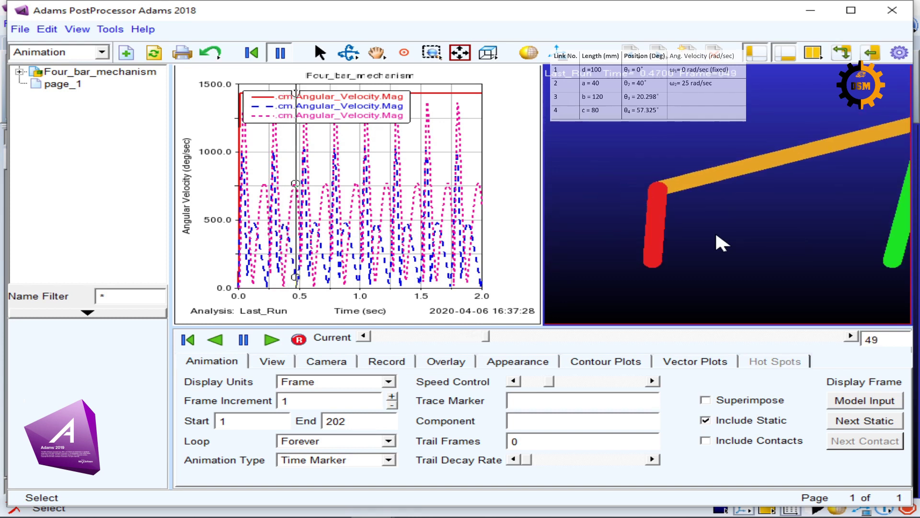
Zoom the 3D view out, speed up playback, and pause the animation at frame 96.
{"action": "key", "text": "z"}
{"action": "left_click_drag", "start_coordinate": [715, 236], "coordinate": [709, 253]}
{"action": "right_click", "coordinate": [707, 254]}
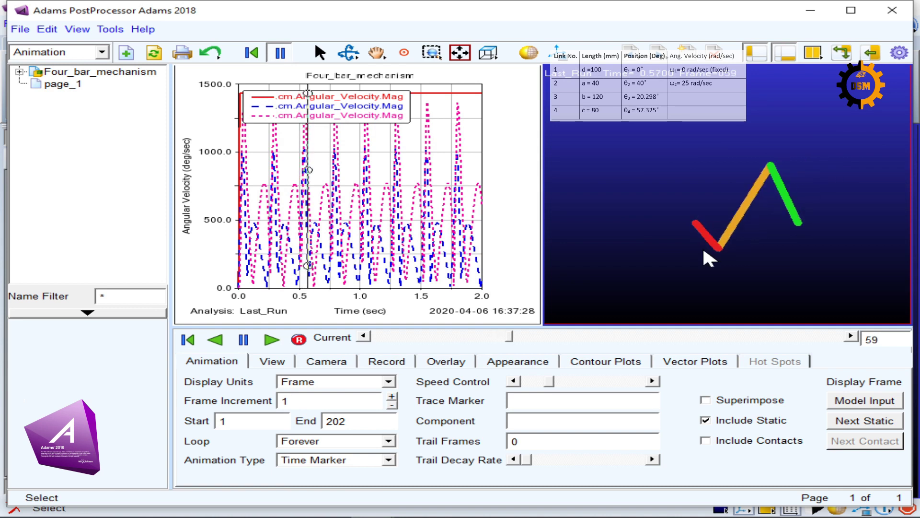
{"action": "left_click_drag", "start_coordinate": [548, 382], "coordinate": [590, 384]}
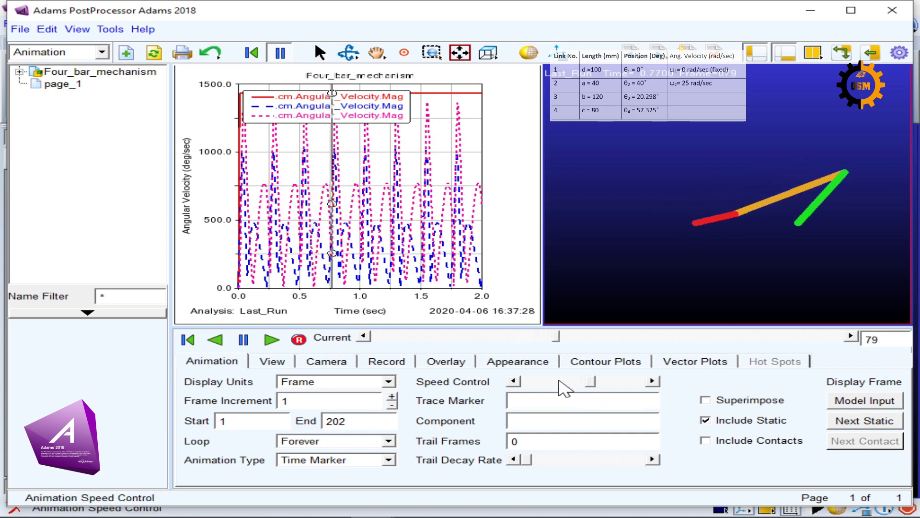
{"action": "left_click", "coordinate": [243, 339]}
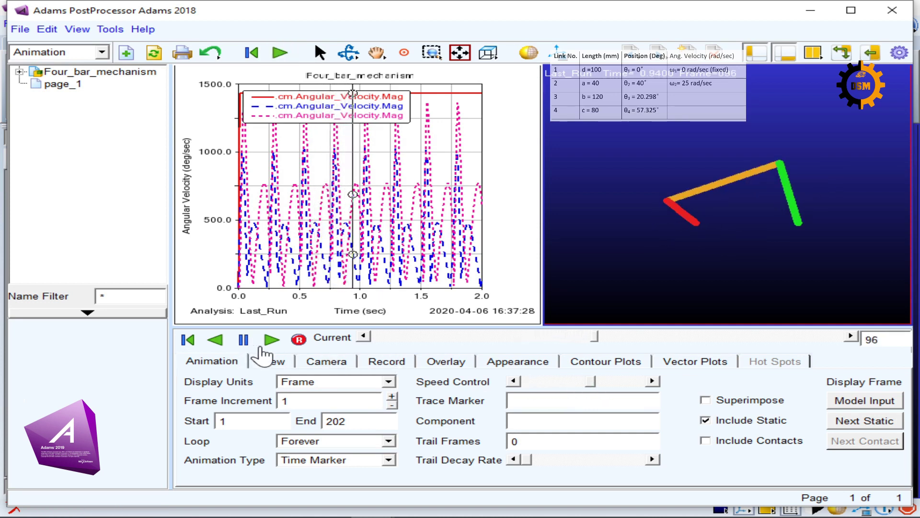
{"action": "left_click", "coordinate": [298, 339]}
Rewind the animation to frame 1, keeping Loop at Forever and Time Marker type.
{"action": "left_click_drag", "start_coordinate": [594, 336], "coordinate": [336, 338]}
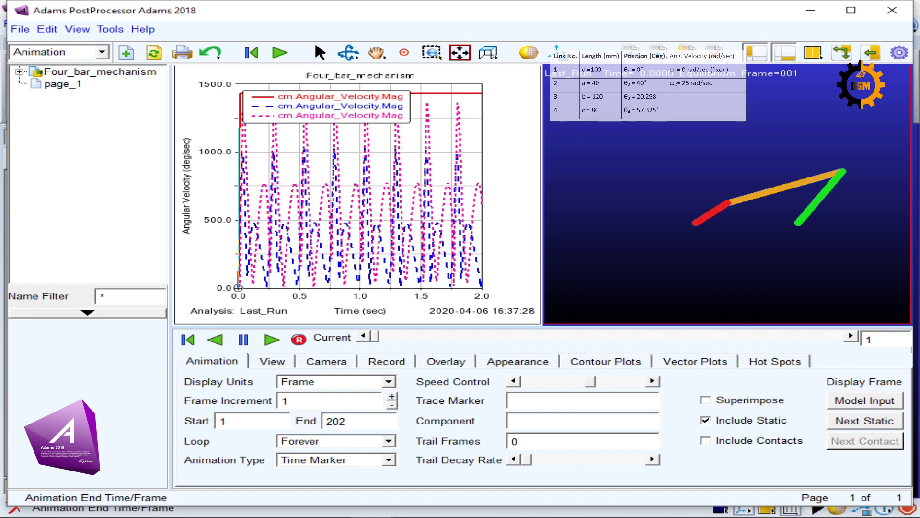
{"action": "left_click", "coordinate": [323, 442]}
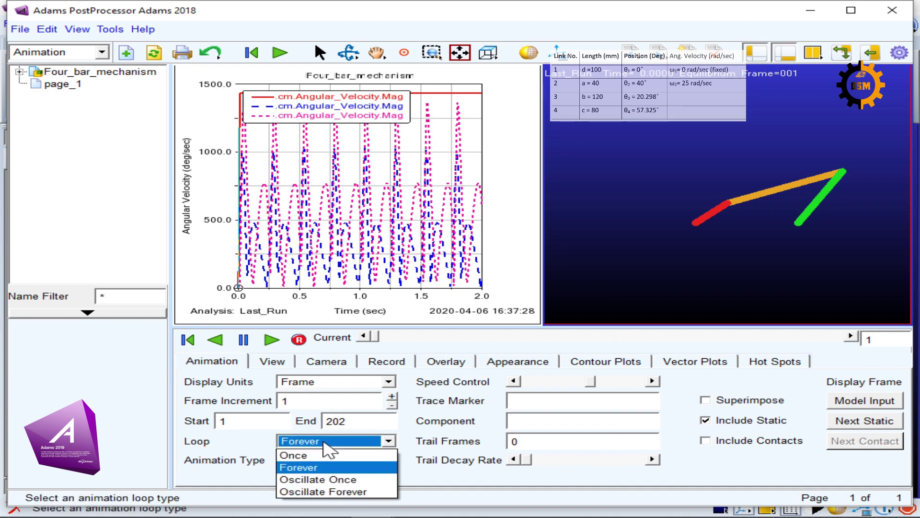
{"action": "left_click", "coordinate": [324, 442]}
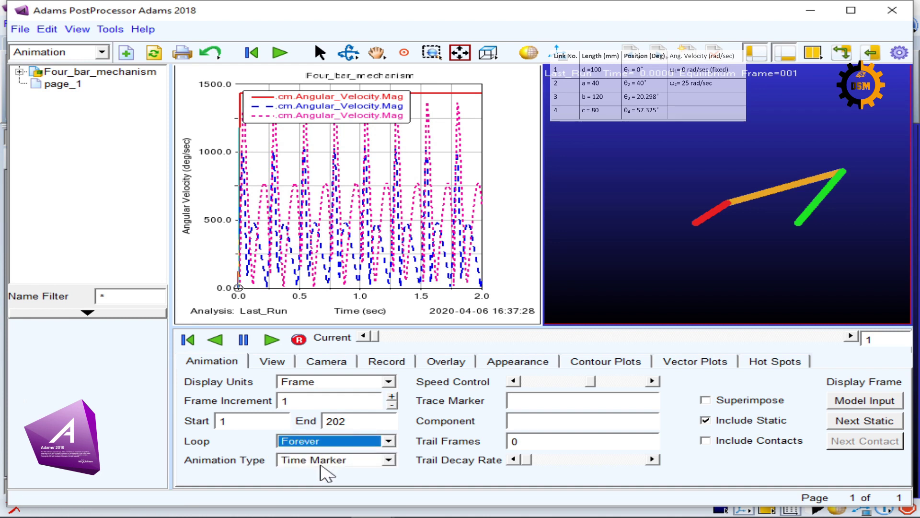
{"action": "left_click", "coordinate": [321, 459]}
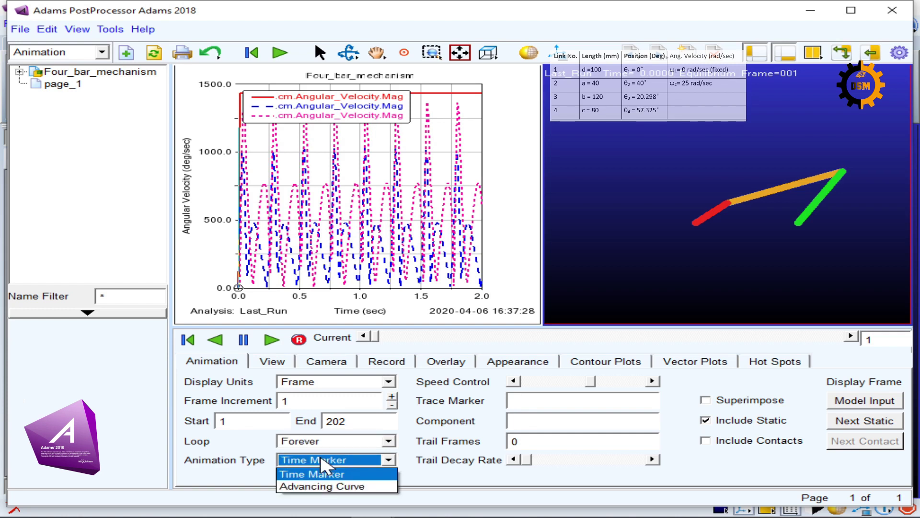
{"action": "left_click", "coordinate": [322, 459]}
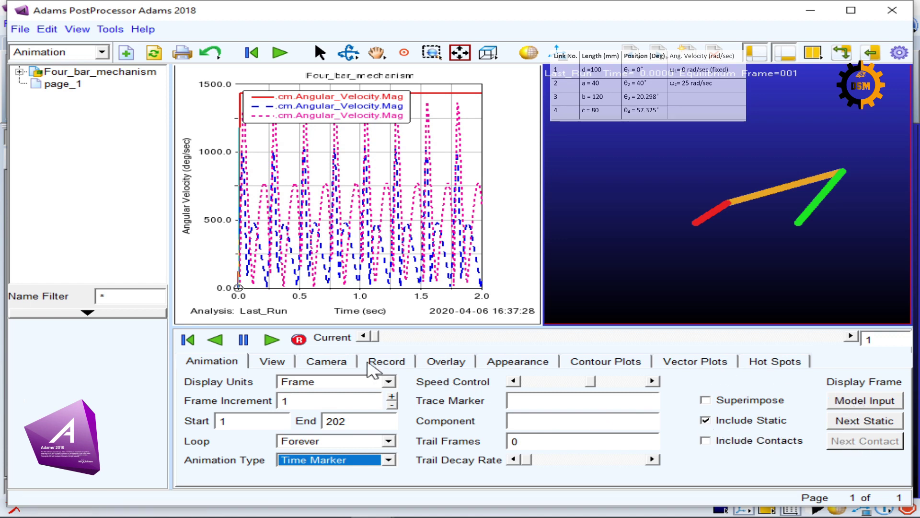
Record the four-bar animation while it plays, pausing it at frame 91.
{"action": "left_click", "coordinate": [299, 339]}
{"action": "left_click", "coordinate": [299, 339]}
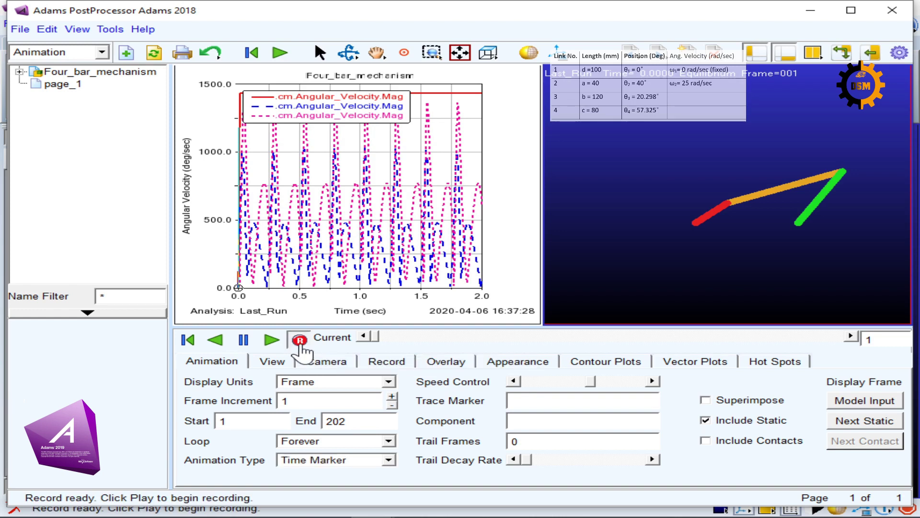
{"action": "left_click", "coordinate": [271, 341]}
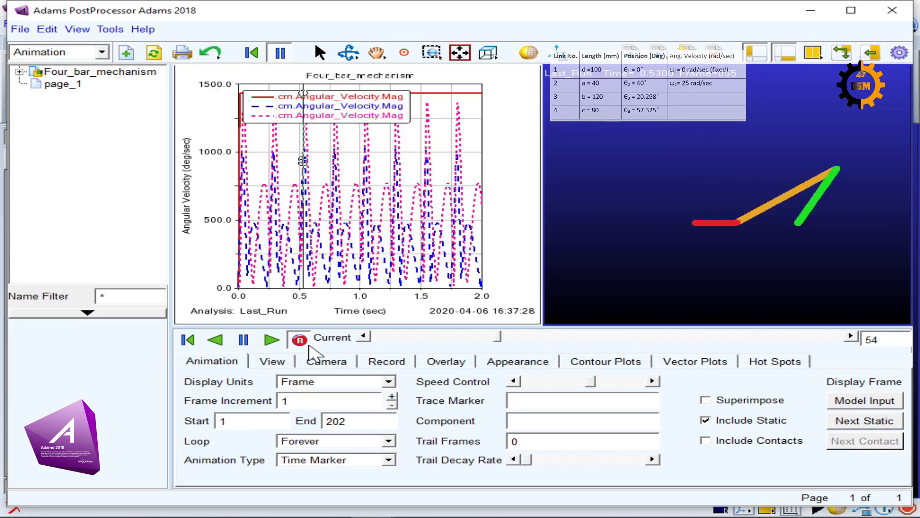
{"action": "left_click", "coordinate": [301, 341]}
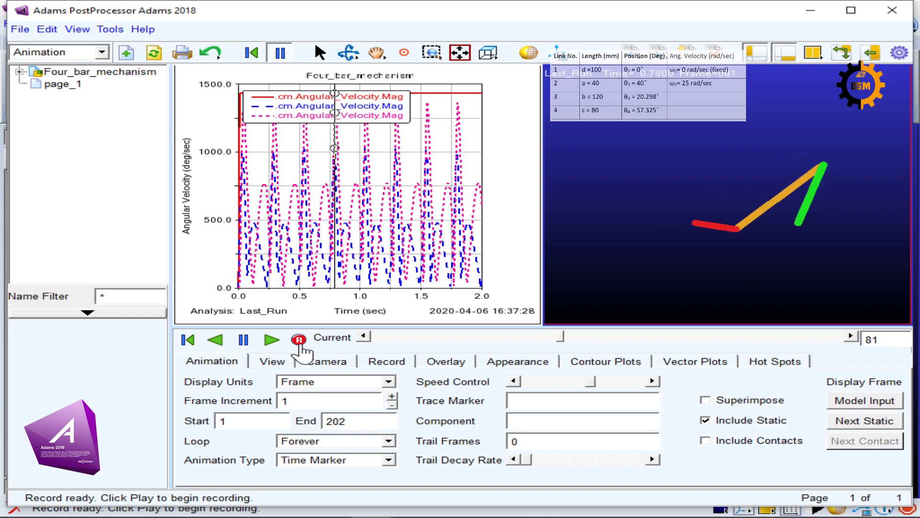
{"action": "left_click", "coordinate": [244, 340]}
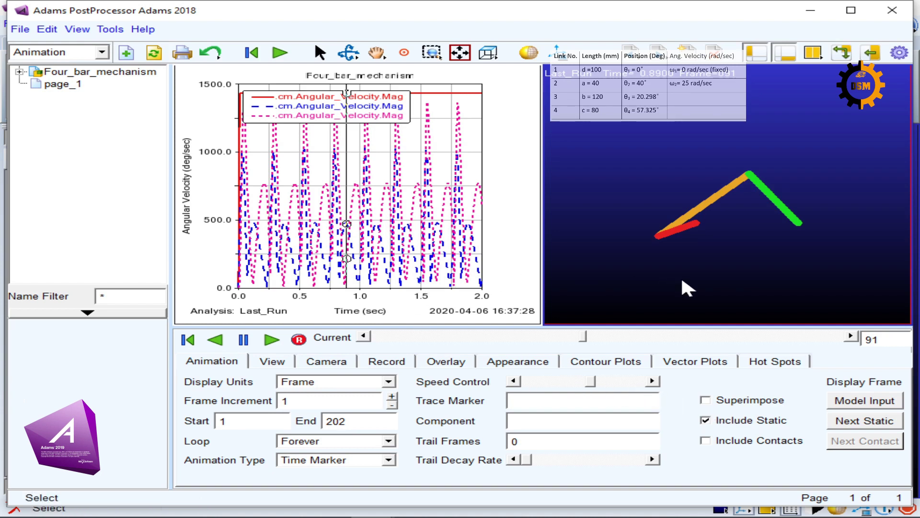
Back in plotting, show curve_3's properties and browse Angular_Acceleration and MARKER_7 entries.
{"action": "left_click", "coordinate": [501, 277]}
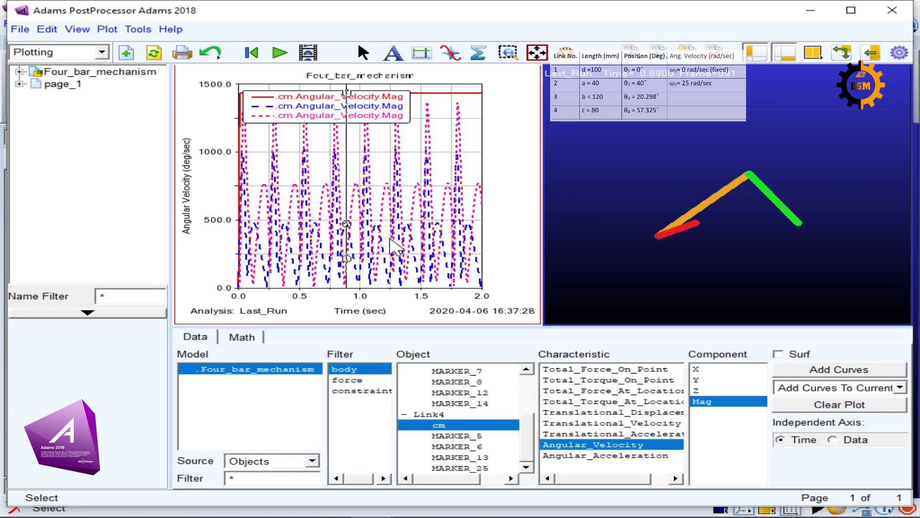
{"action": "left_click", "coordinate": [391, 241]}
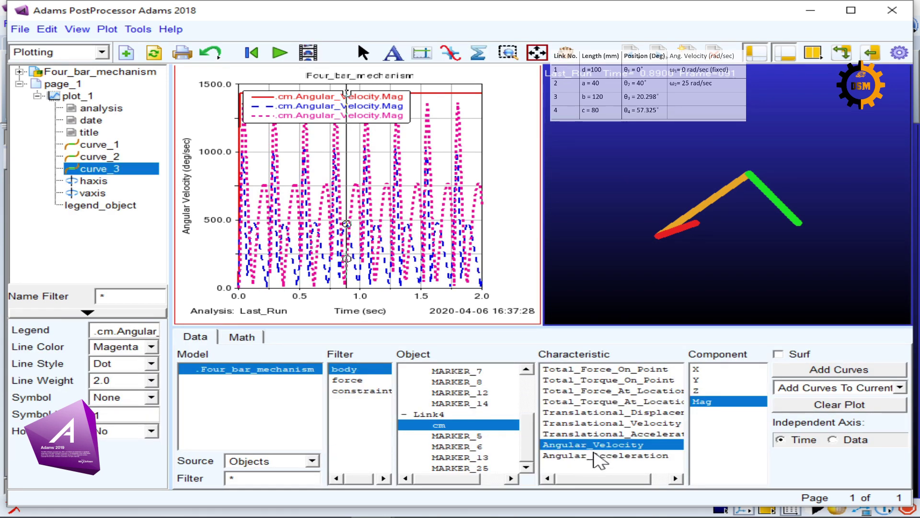
{"action": "left_click", "coordinate": [597, 456]}
{"action": "left_click", "coordinate": [605, 447]}
{"action": "left_click", "coordinate": [605, 456]}
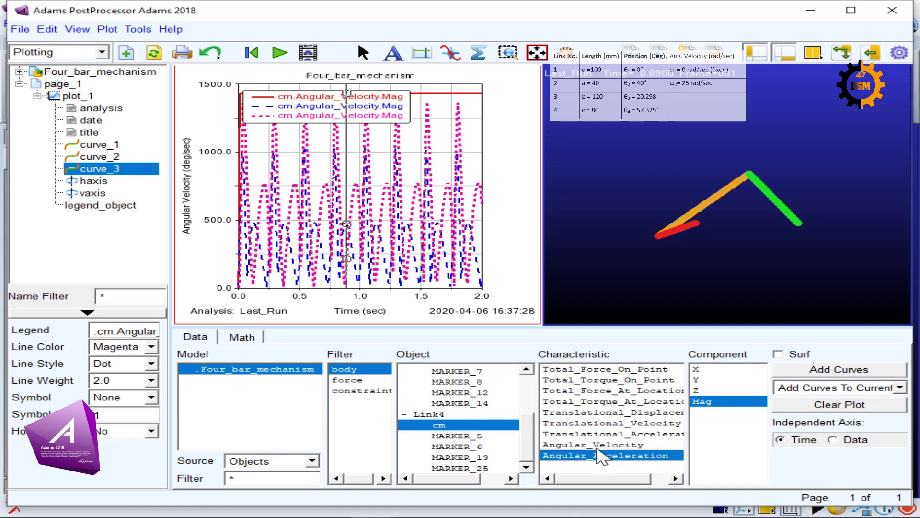
{"action": "mouse_move", "coordinate": [593, 437]}
{"action": "left_mouse_down"}
{"action": "mouse_move", "coordinate": [594, 403]}
{"action": "mouse_move", "coordinate": [596, 438]}
{"action": "left_mouse_up"}
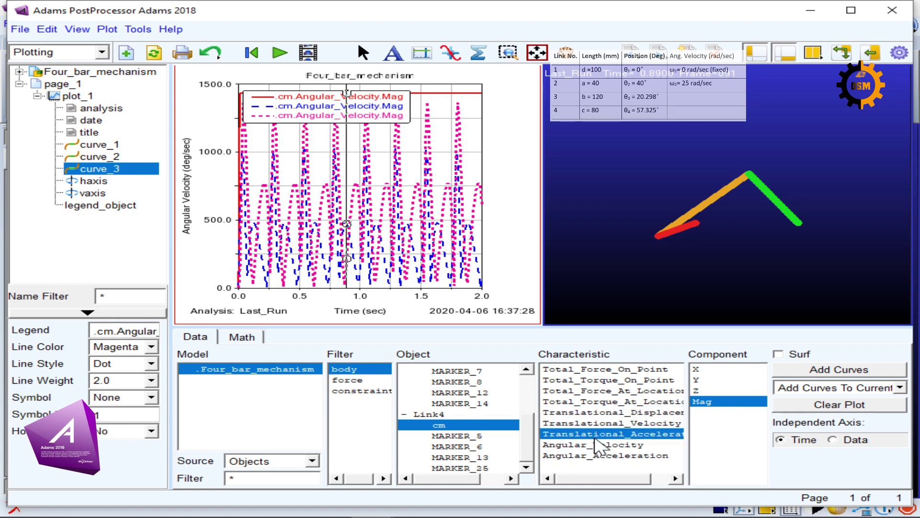
{"action": "left_click_drag", "start_coordinate": [453, 404], "coordinate": [454, 371]}
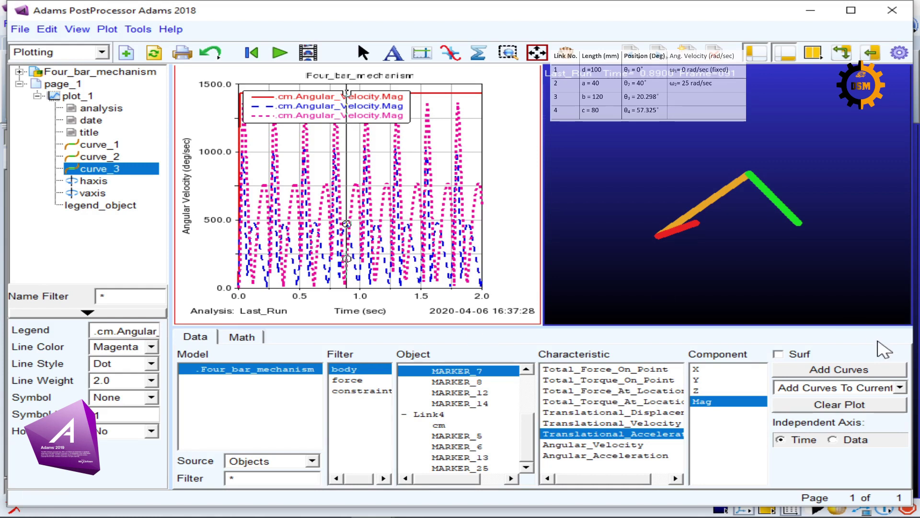
{"action": "left_click", "coordinate": [828, 389]}
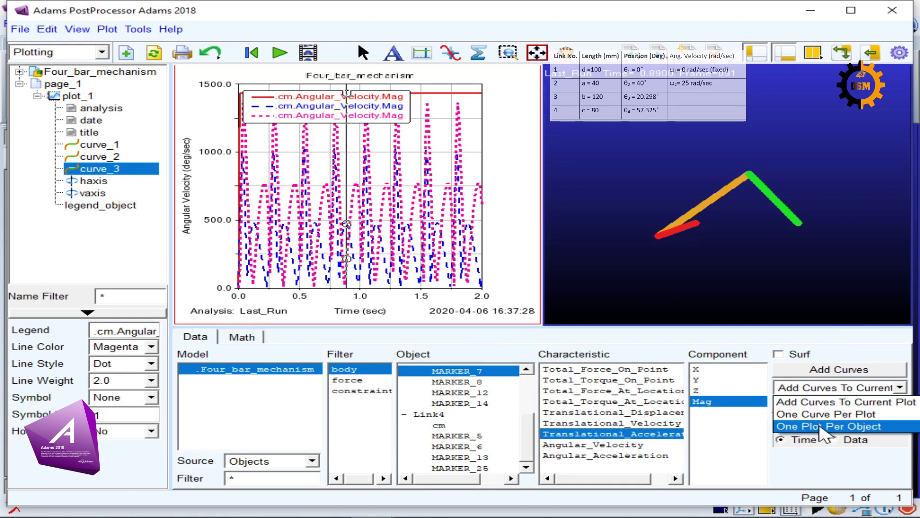
{"action": "left_click", "coordinate": [834, 401]}
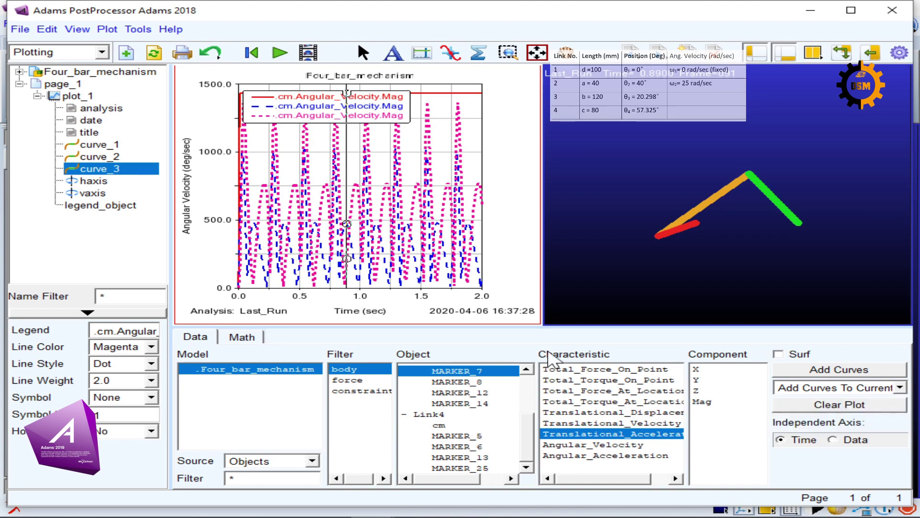